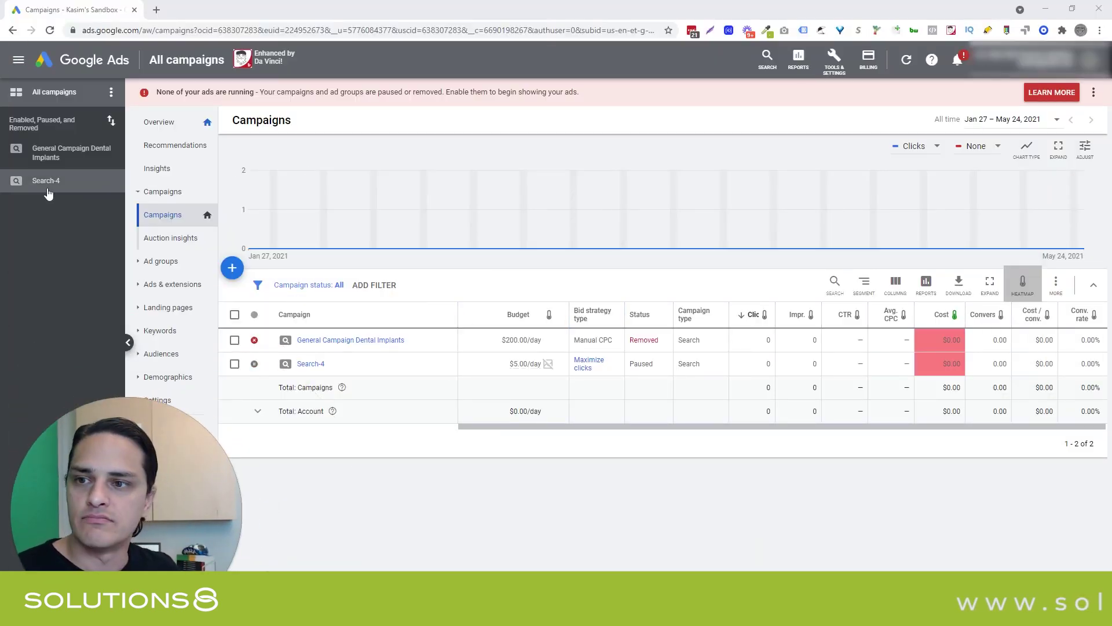
# Step: Go to Shared library > Bid strategies to list the six portfolio bid strategies
pyautogui.click(835, 61)
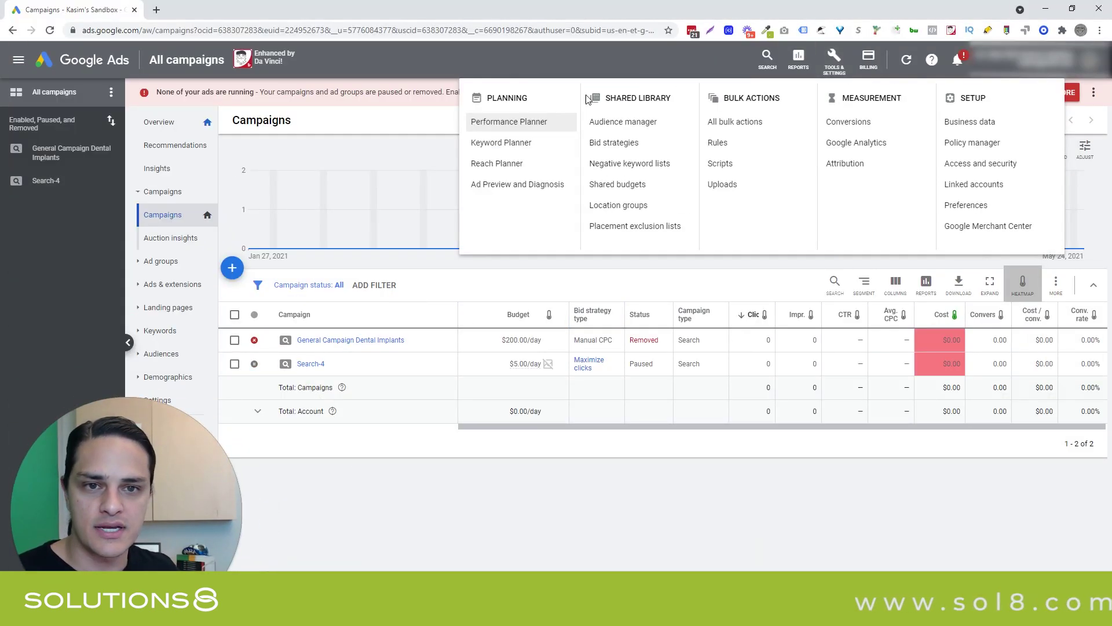
pyautogui.click(615, 146)
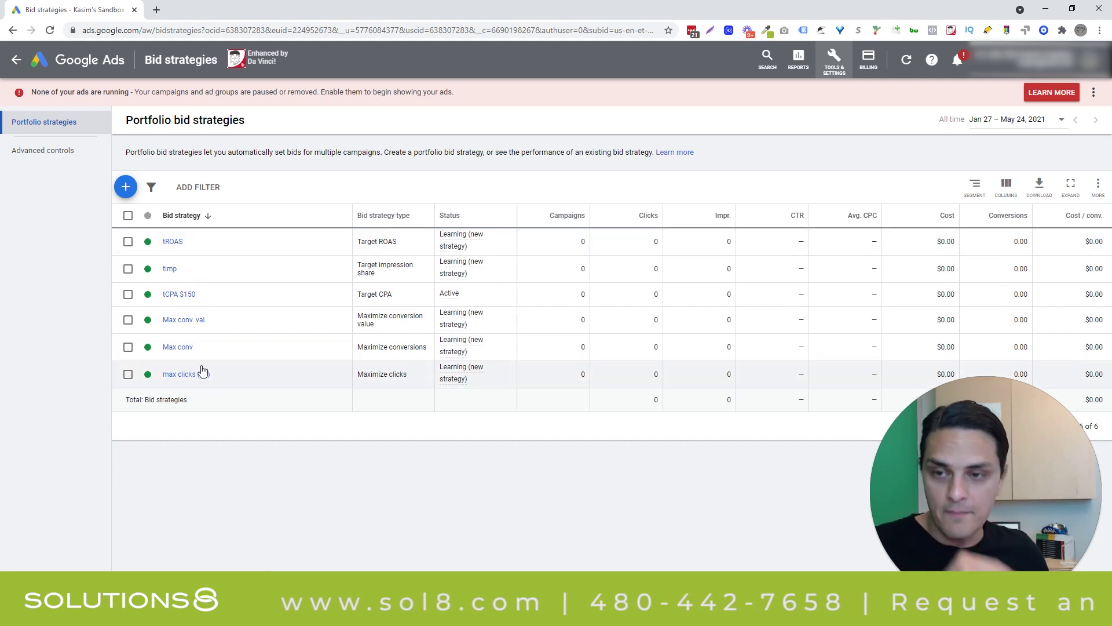
pyautogui.click(127, 189)
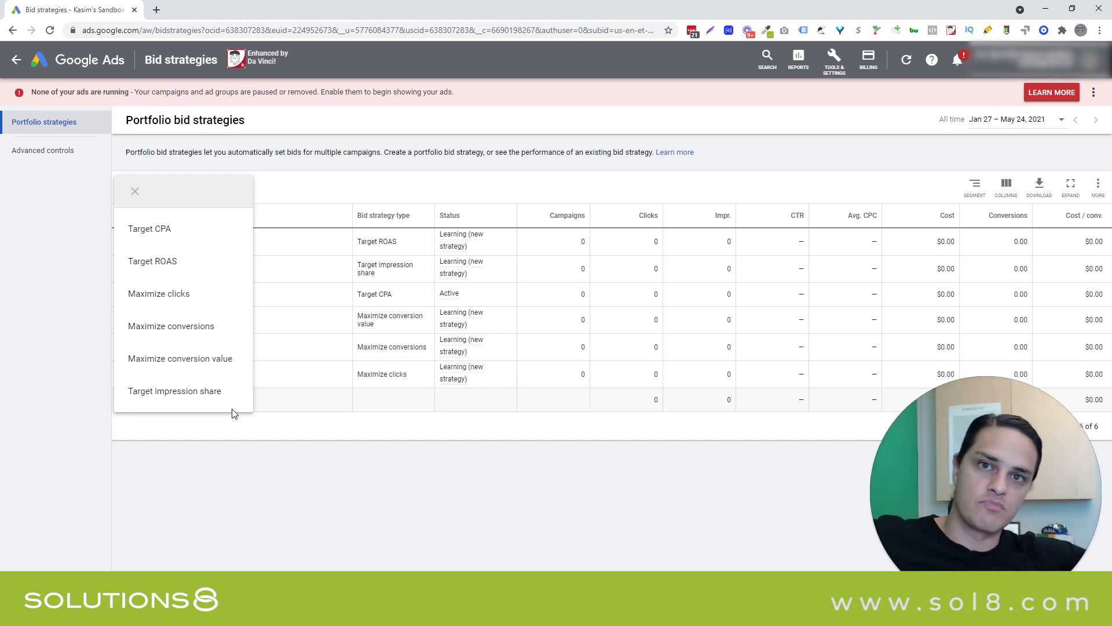
# Step: Create a Target CPA portfolio strategy named 'tCPA $500' with no campaigns, targeting $500.00
pyautogui.click(200, 262)
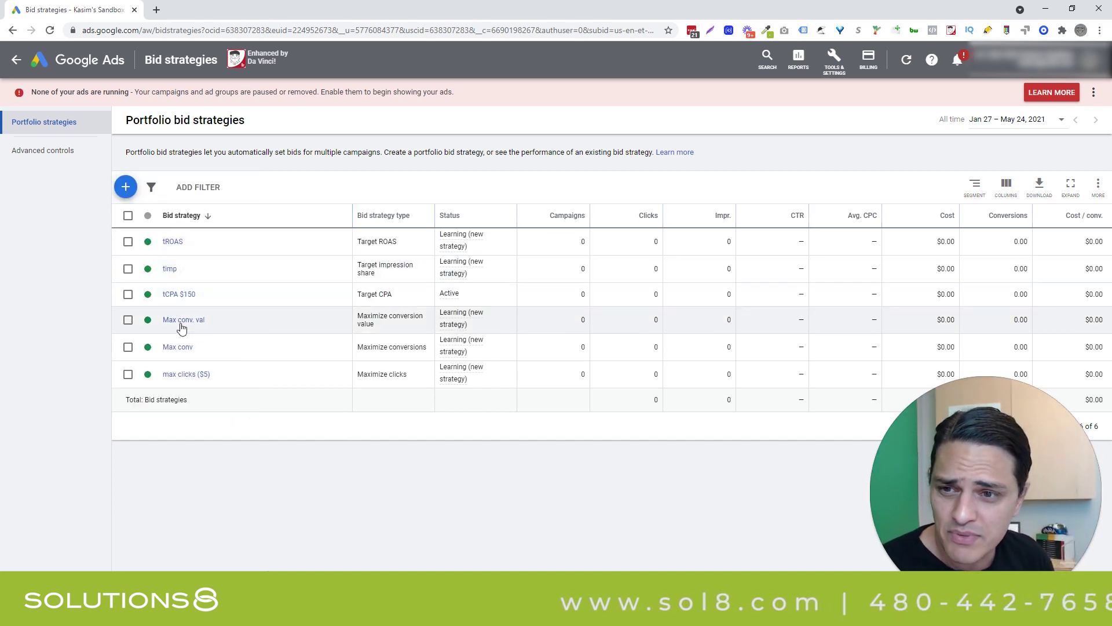
pyautogui.click(126, 187)
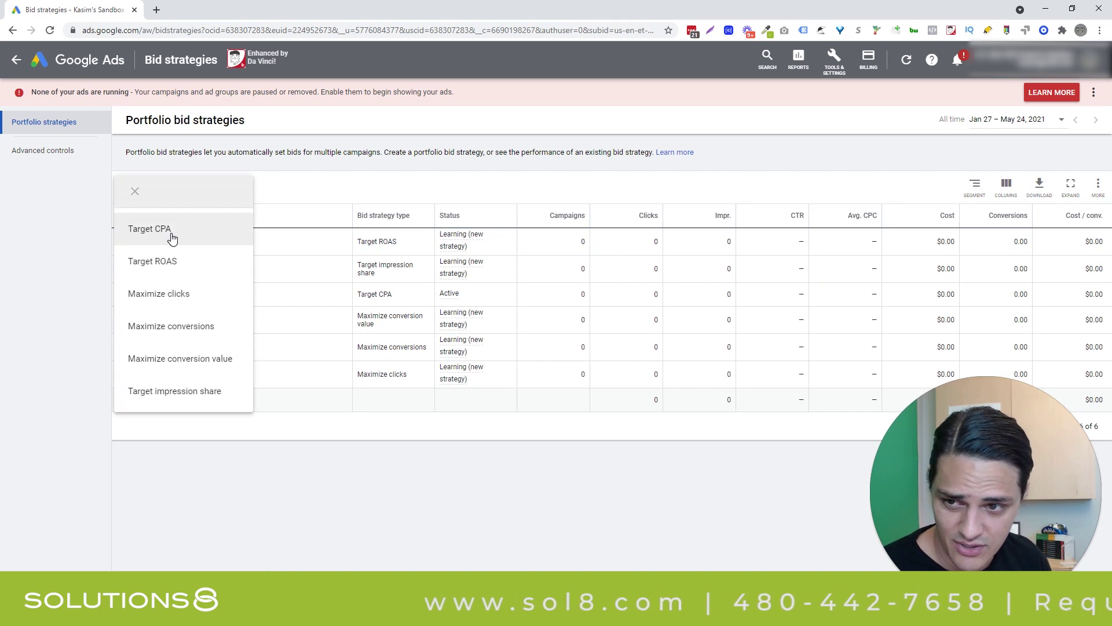
pyautogui.click(165, 232)
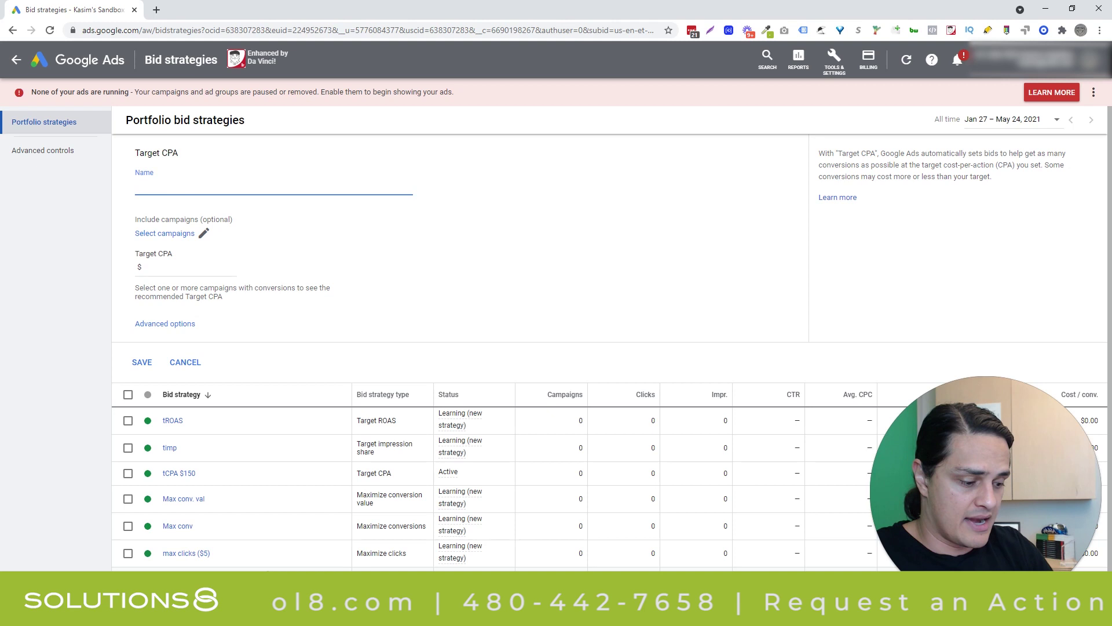
pyautogui.write('tCP')
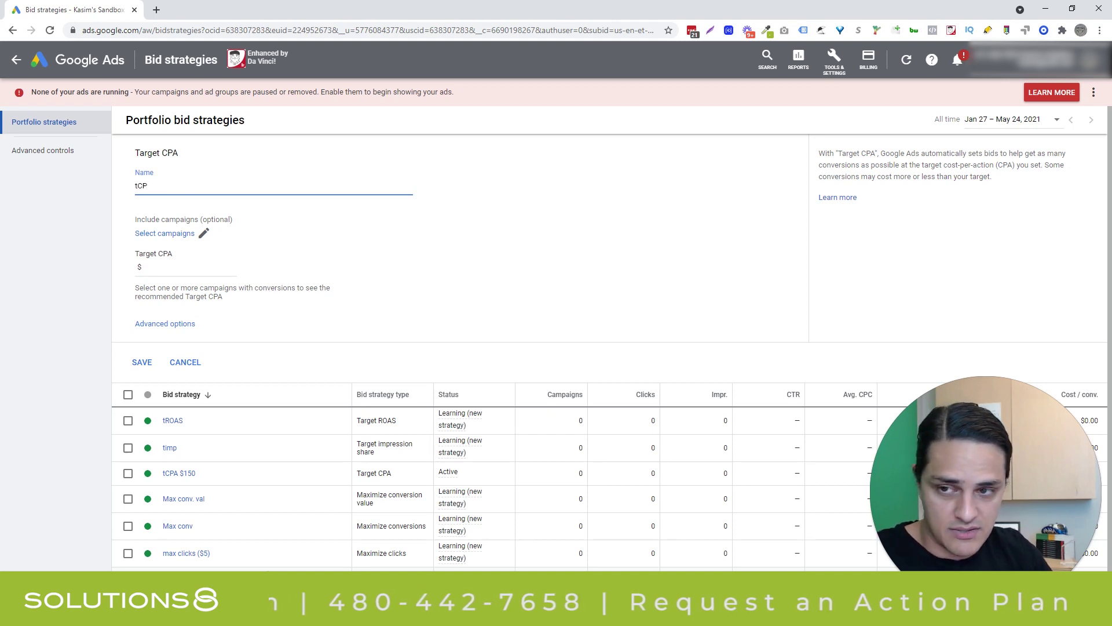
pyautogui.write('A $500')
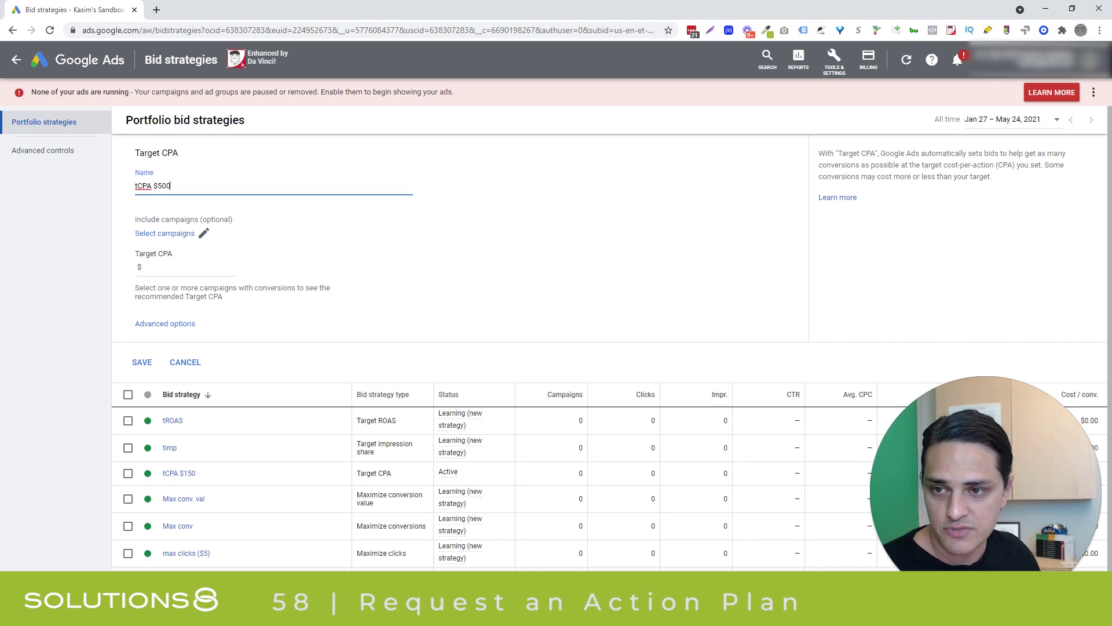
pyautogui.click(175, 235)
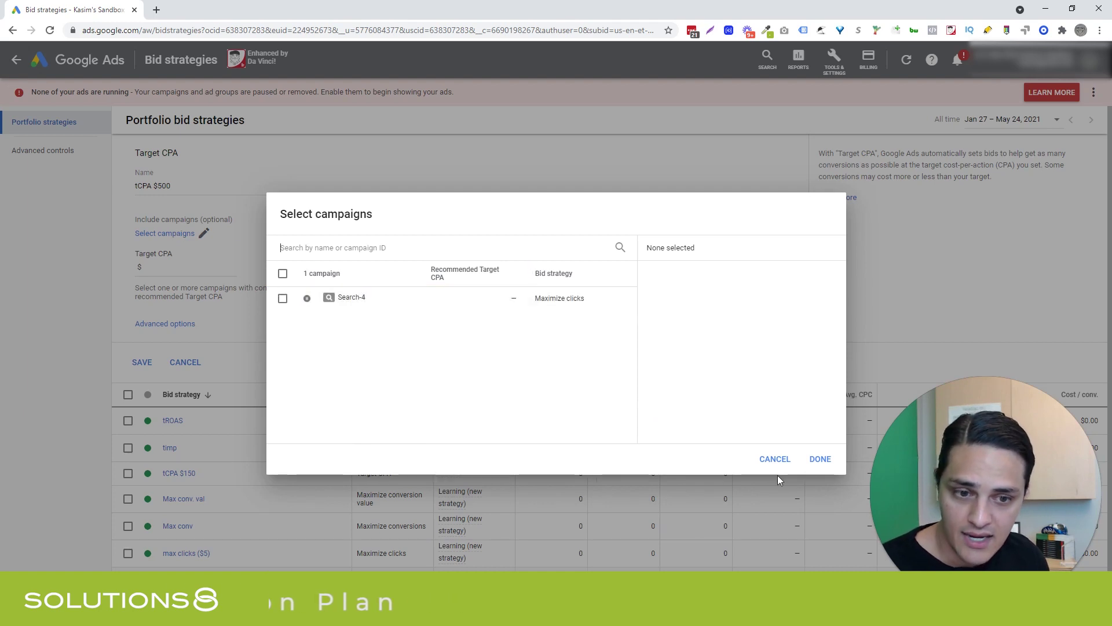
pyautogui.click(775, 459)
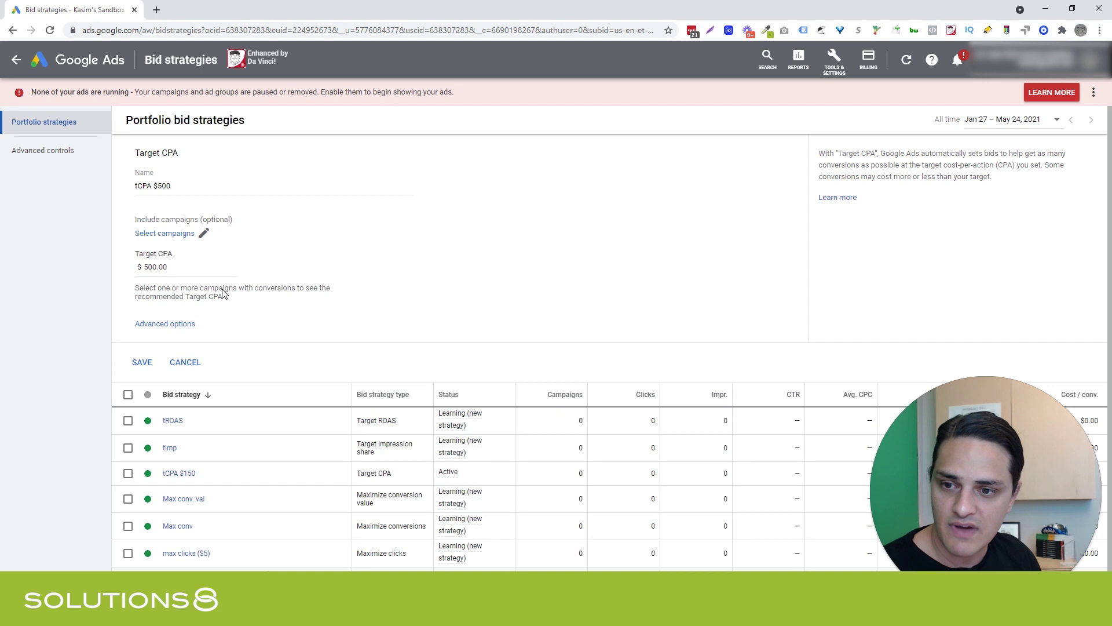
# Step: Show Advanced options for tCPA $500, leaving maximum and minimum bid limits empty
pyautogui.click(189, 326)
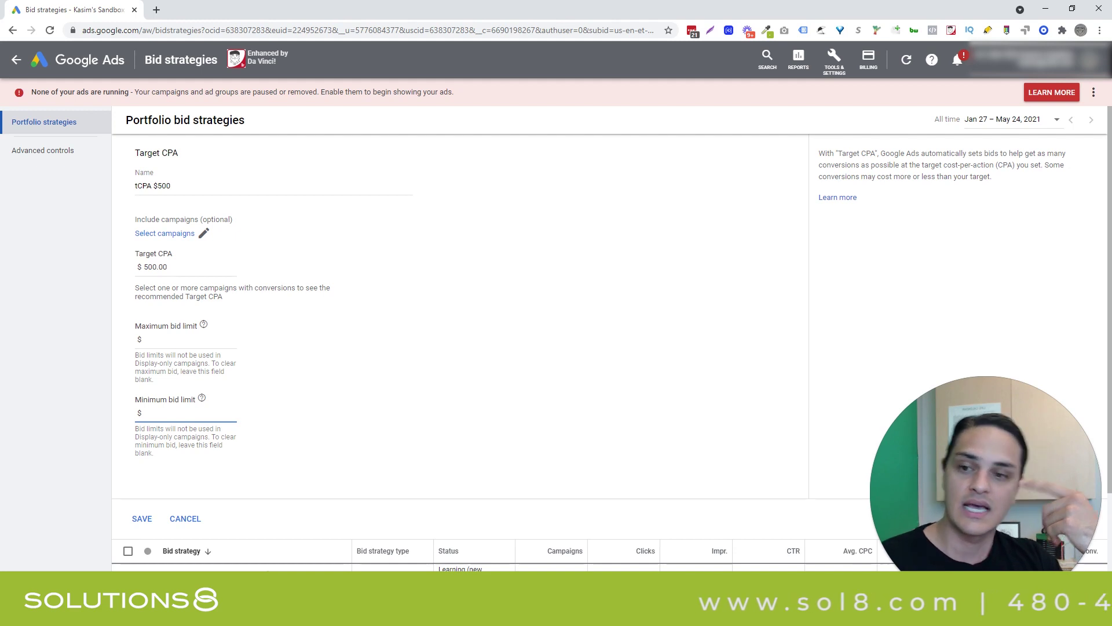
pyautogui.click(186, 340)
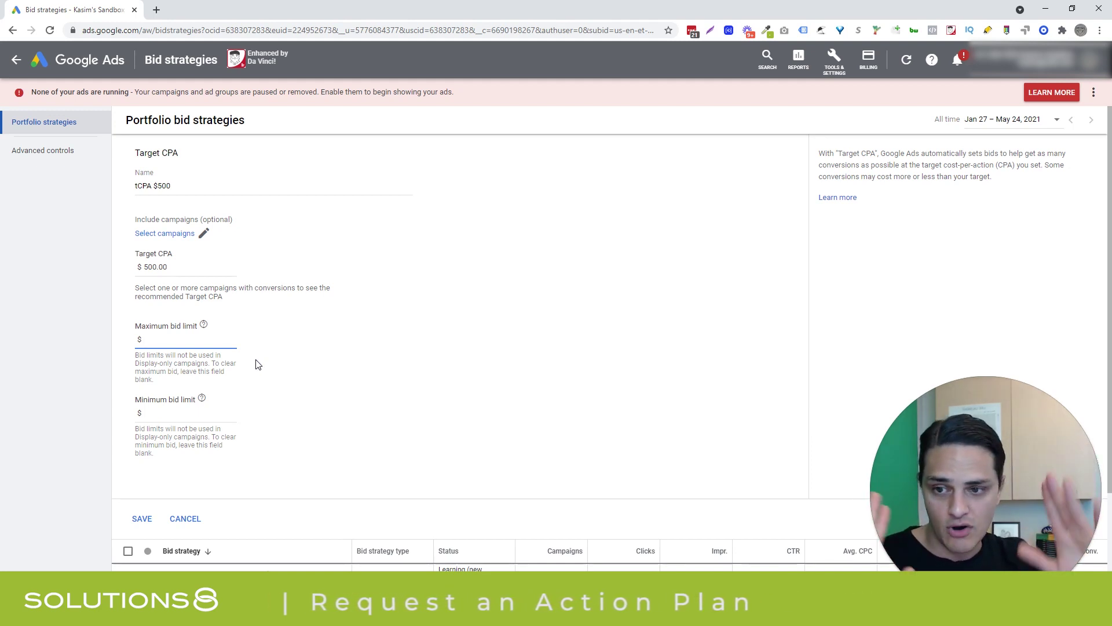
# Step: Save tCPA $500, then start and cancel a Maximize conversions strategy without campaigns
pyautogui.click(139, 520)
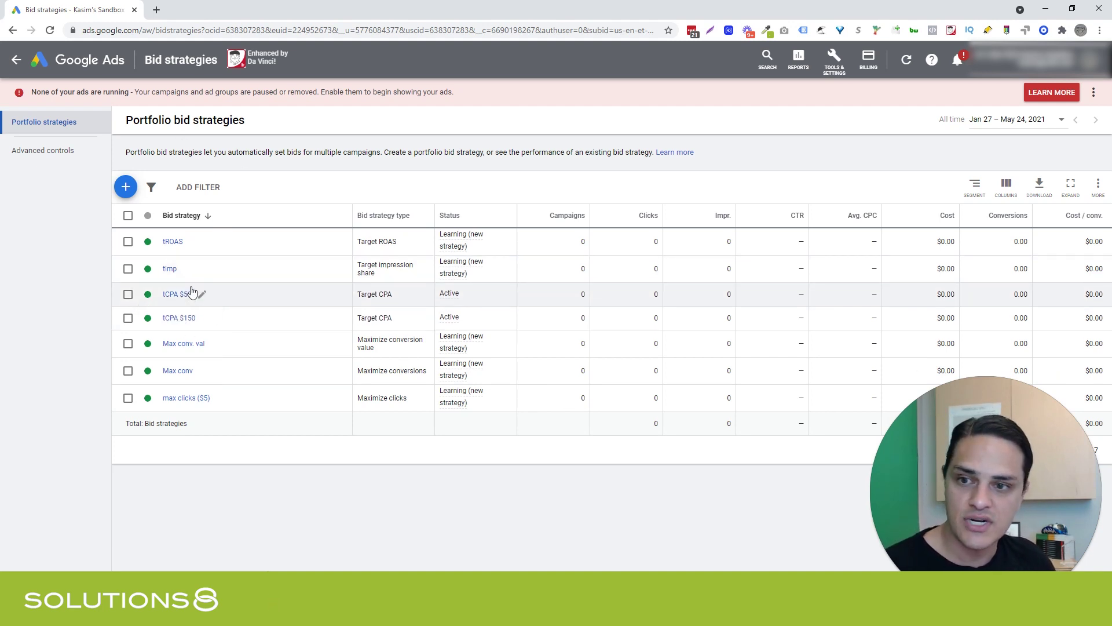
pyautogui.click(125, 187)
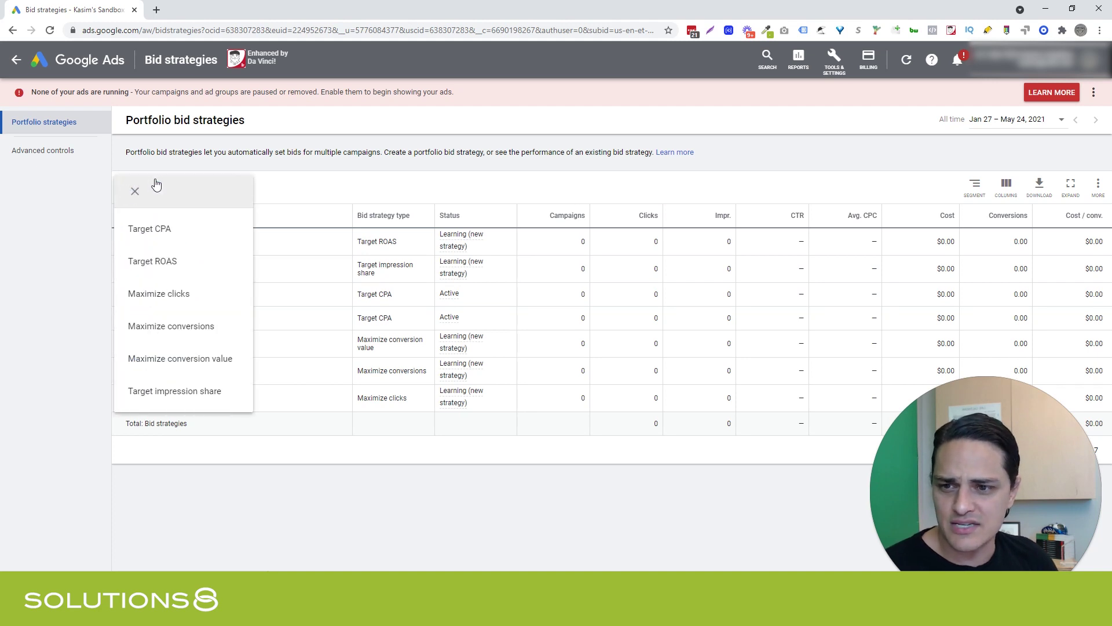
pyautogui.click(184, 326)
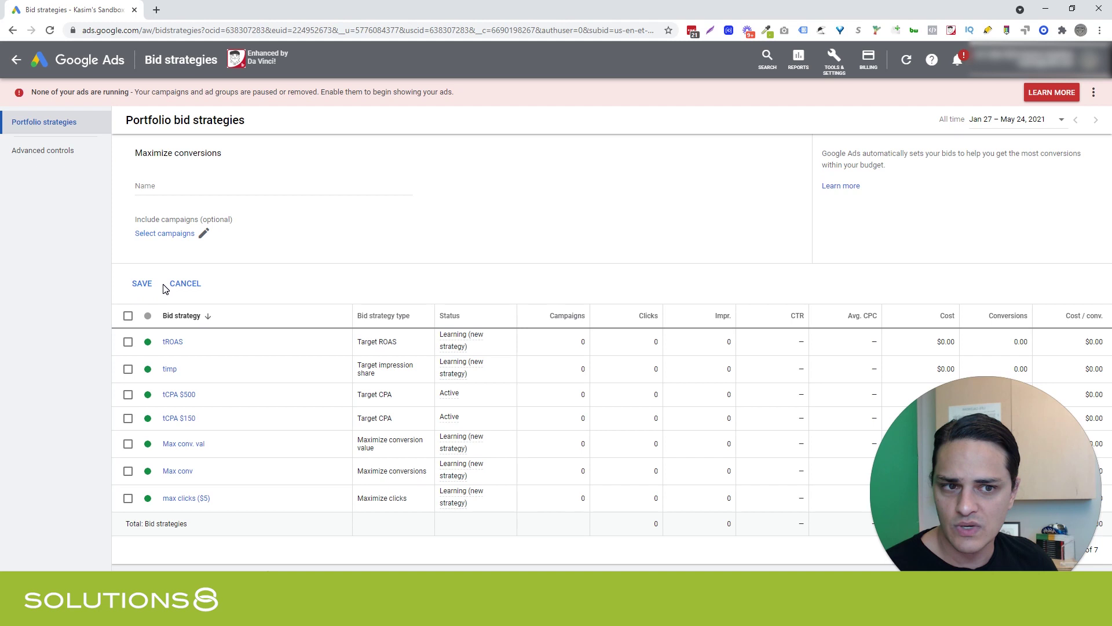
pyautogui.click(178, 237)
pyautogui.click(777, 459)
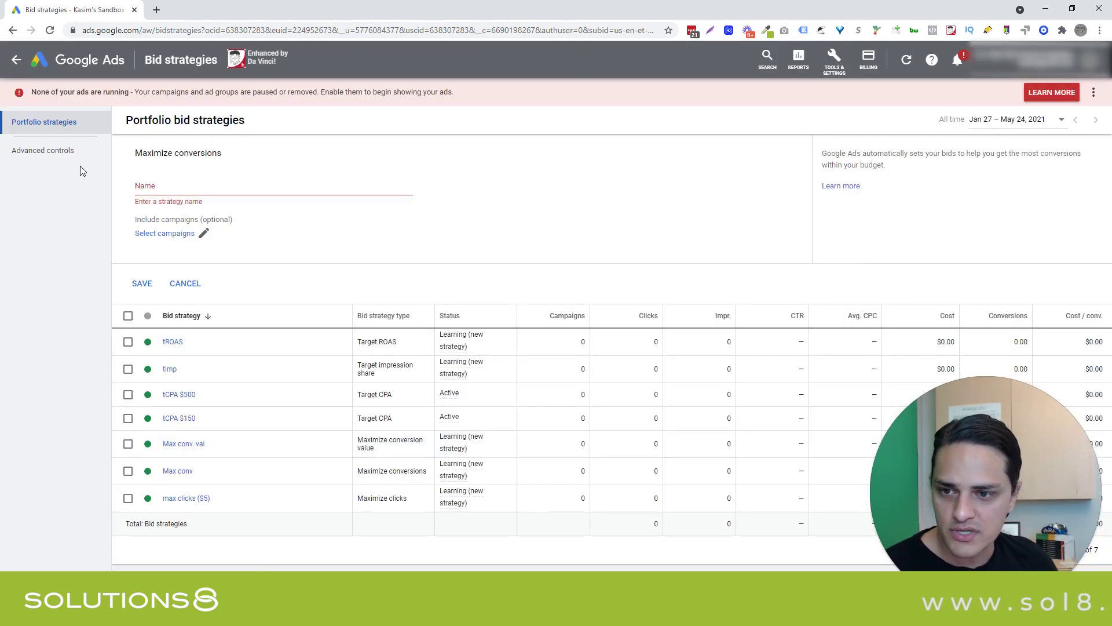
pyautogui.click(165, 281)
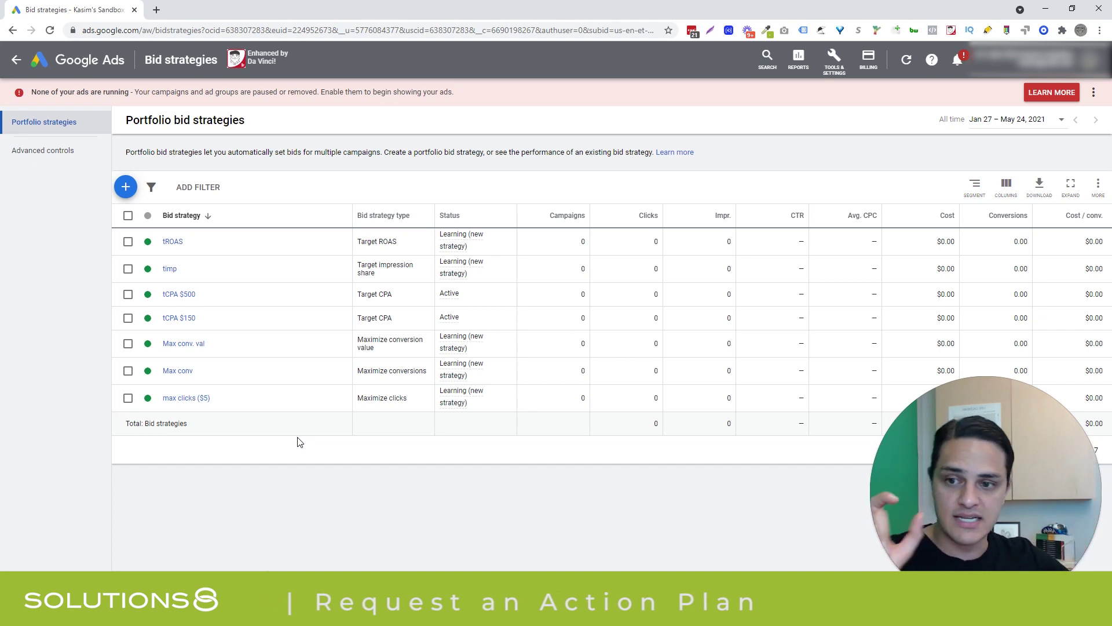
pyautogui.click(177, 295)
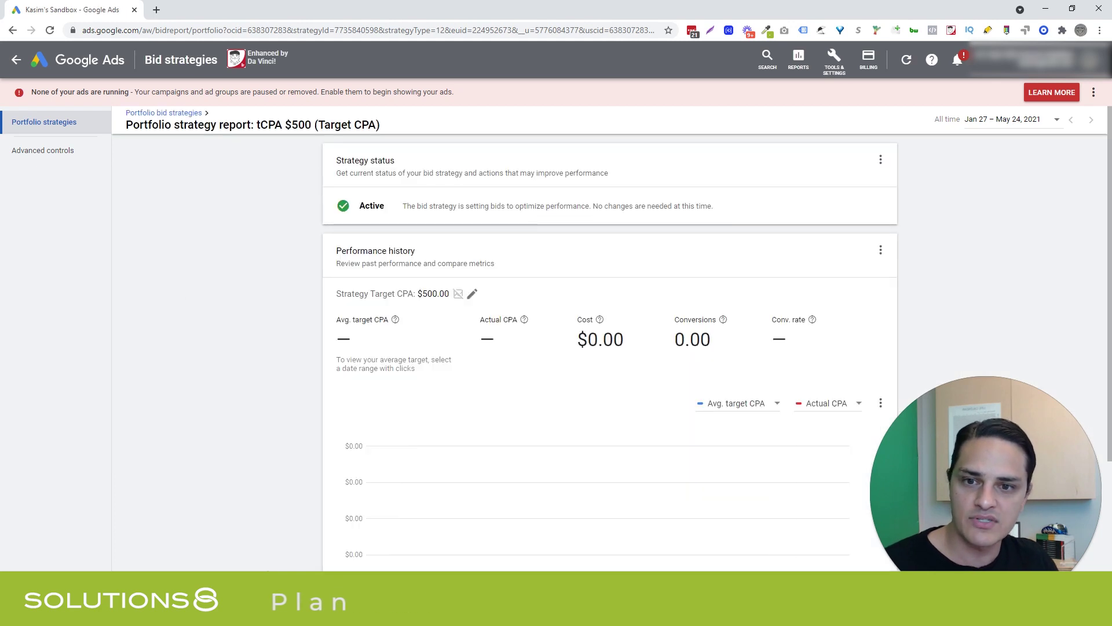
pyautogui.scroll(-2, 485, 320)
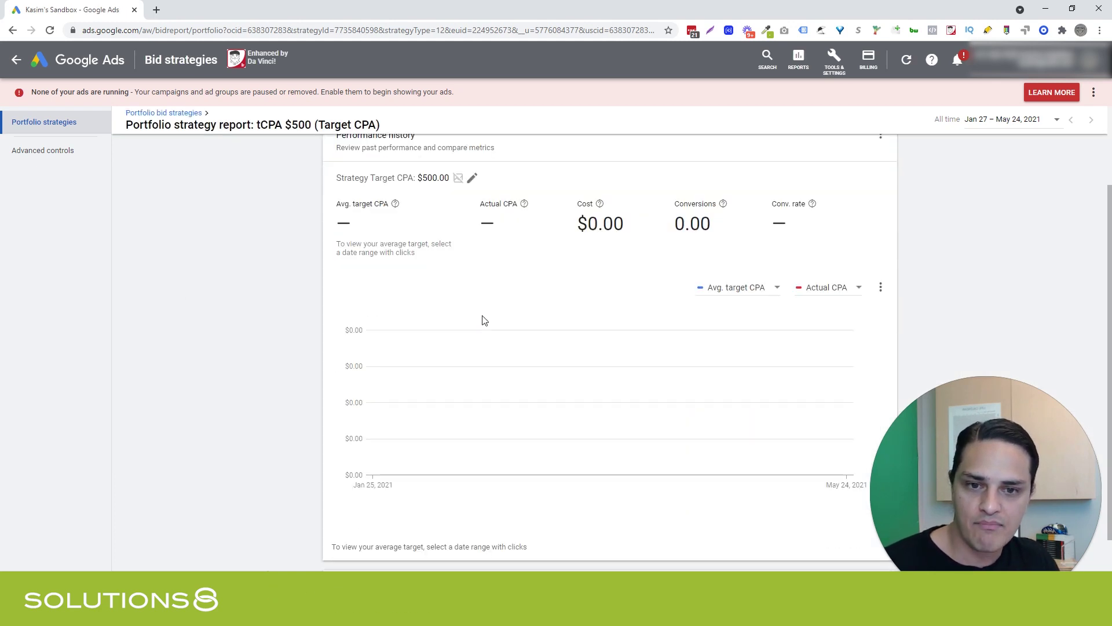
pyautogui.scroll(-2, 443, 260)
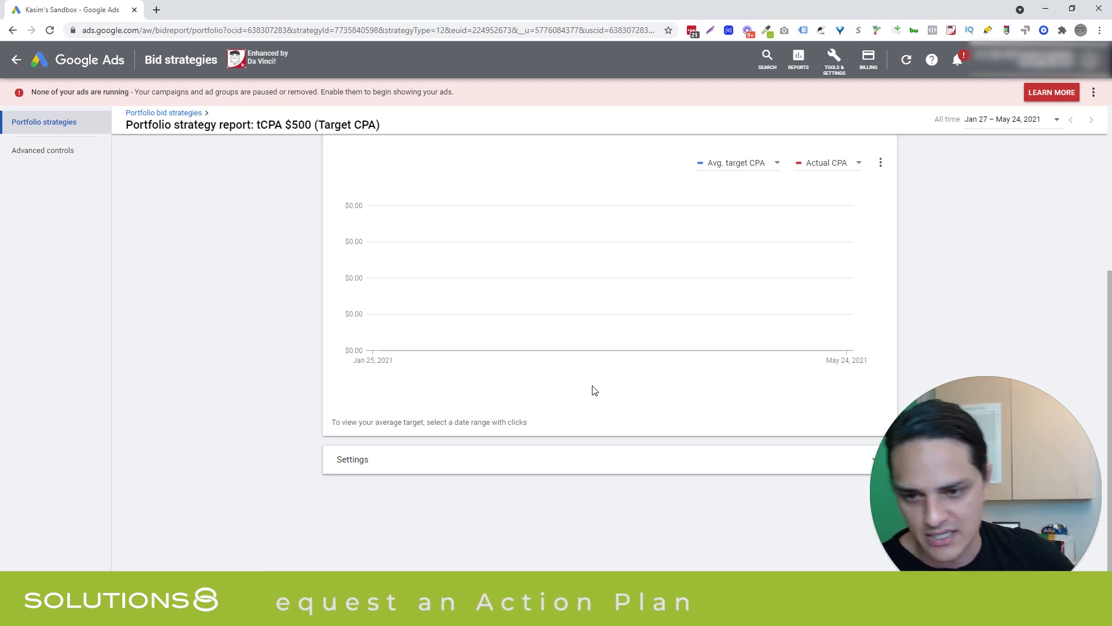
pyautogui.scroll(2, 594, 390)
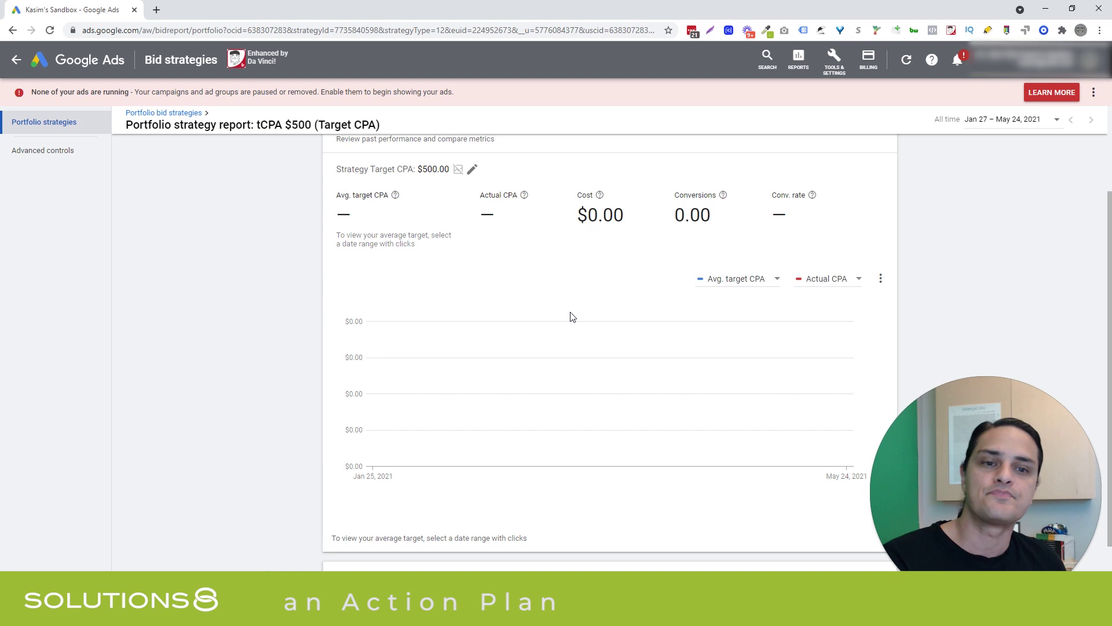
pyautogui.scroll(-2, 512, 306)
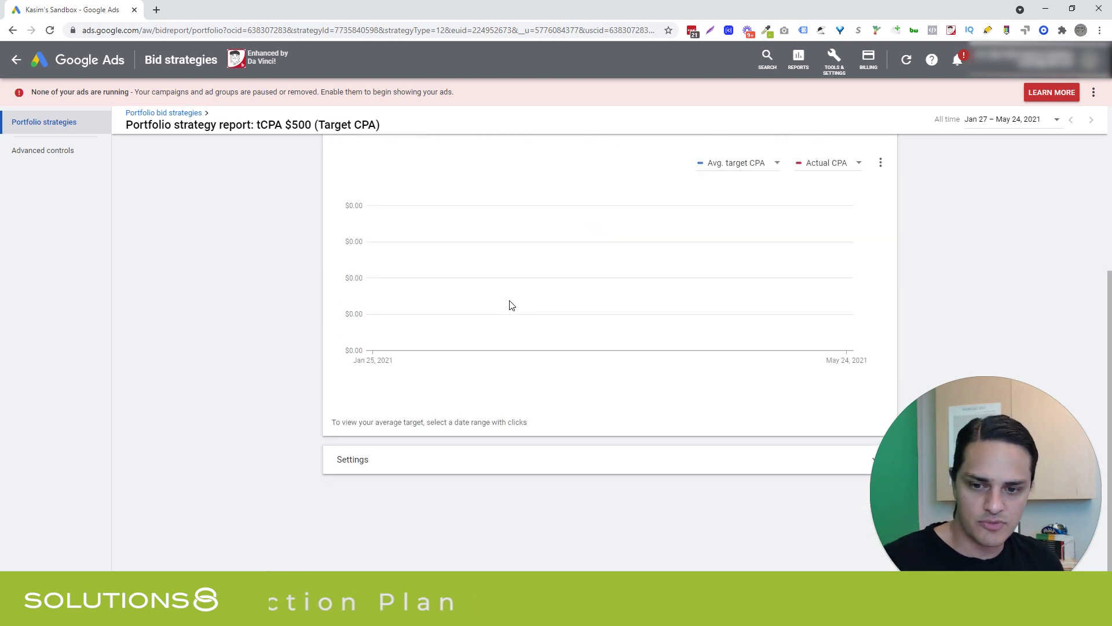
pyautogui.click(523, 451)
pyautogui.scroll(-3, 523, 316)
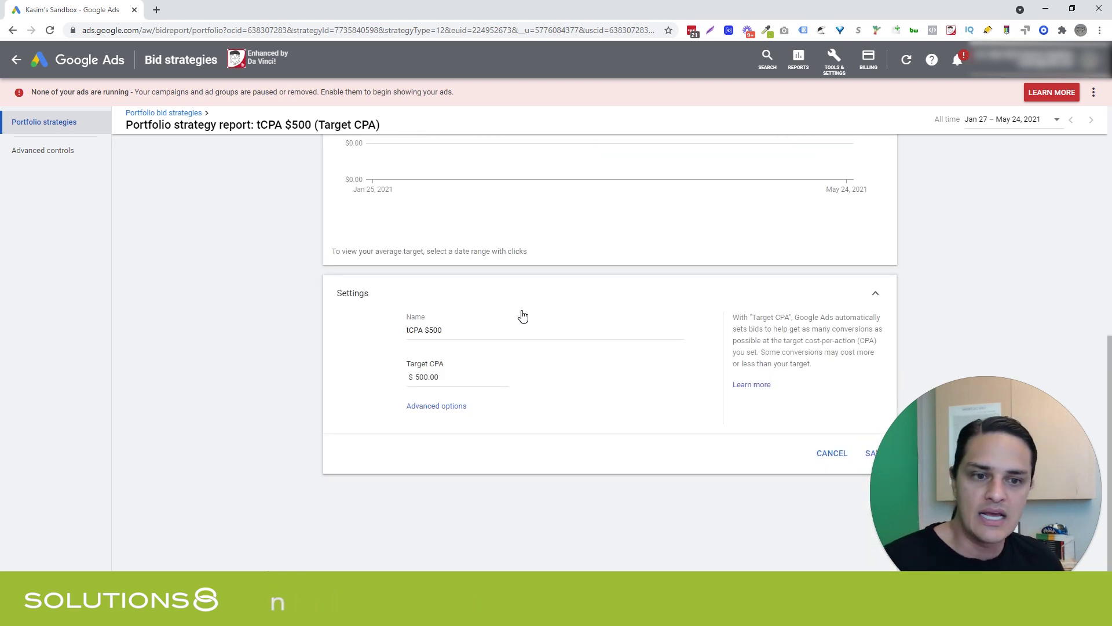
pyautogui.scroll(7, 381, 384)
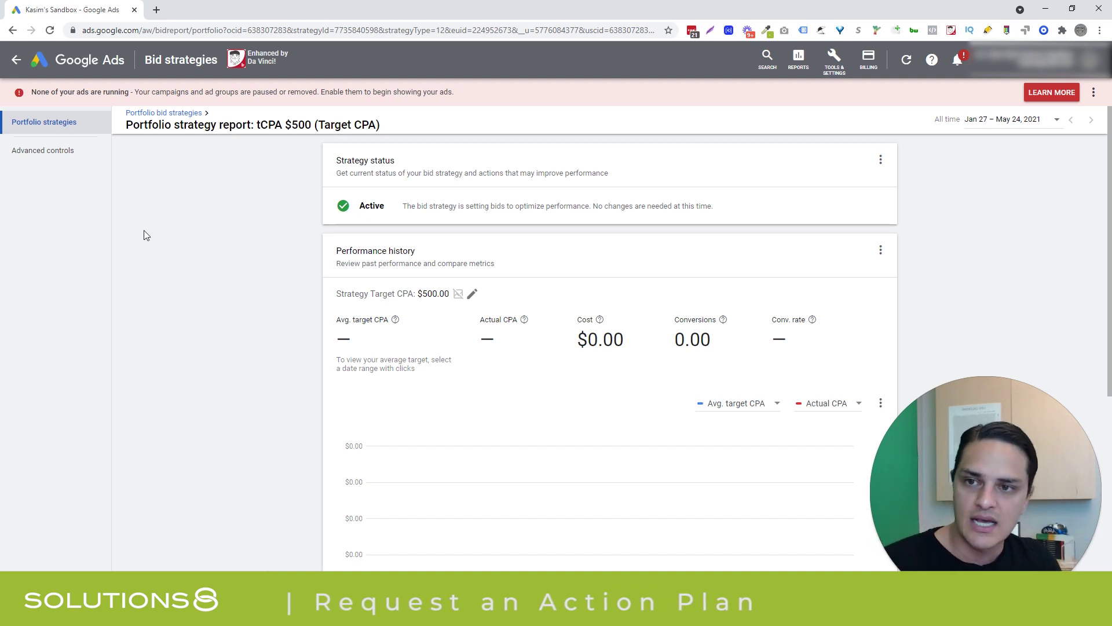
# Step: Return to All campaigns and open the Search-4 campaign's Settings page
pyautogui.click(142, 113)
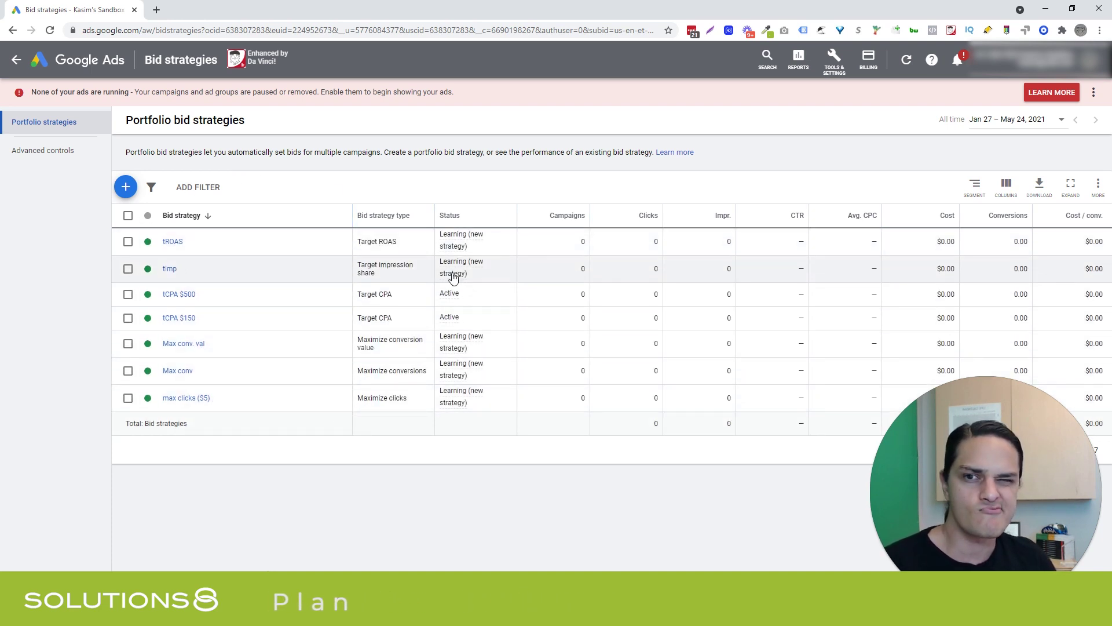
pyautogui.click(18, 60)
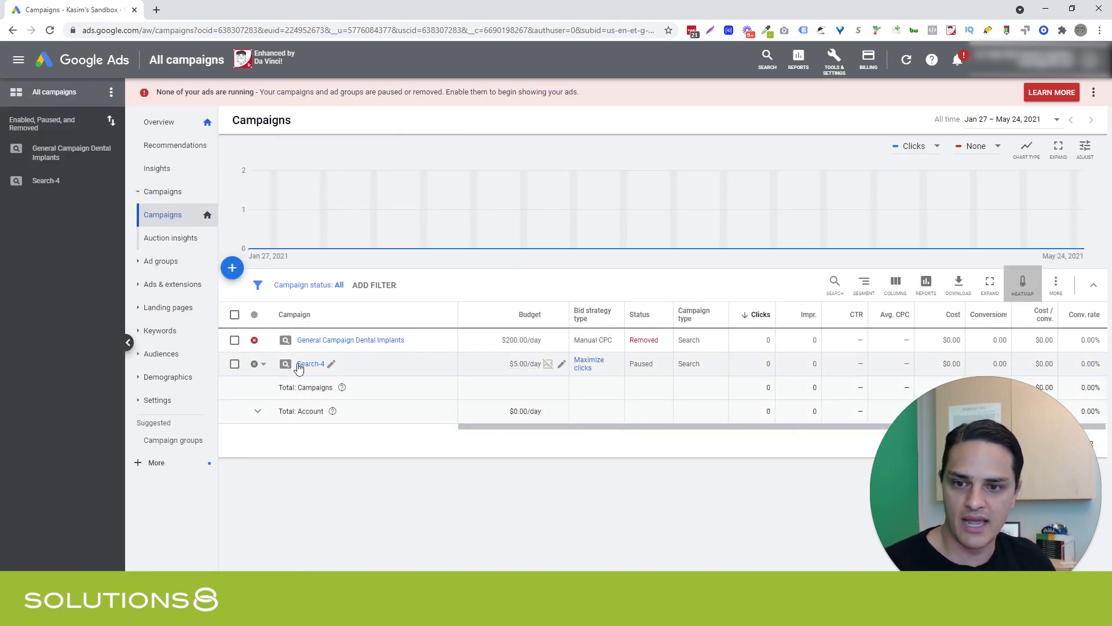
pyautogui.click(302, 366)
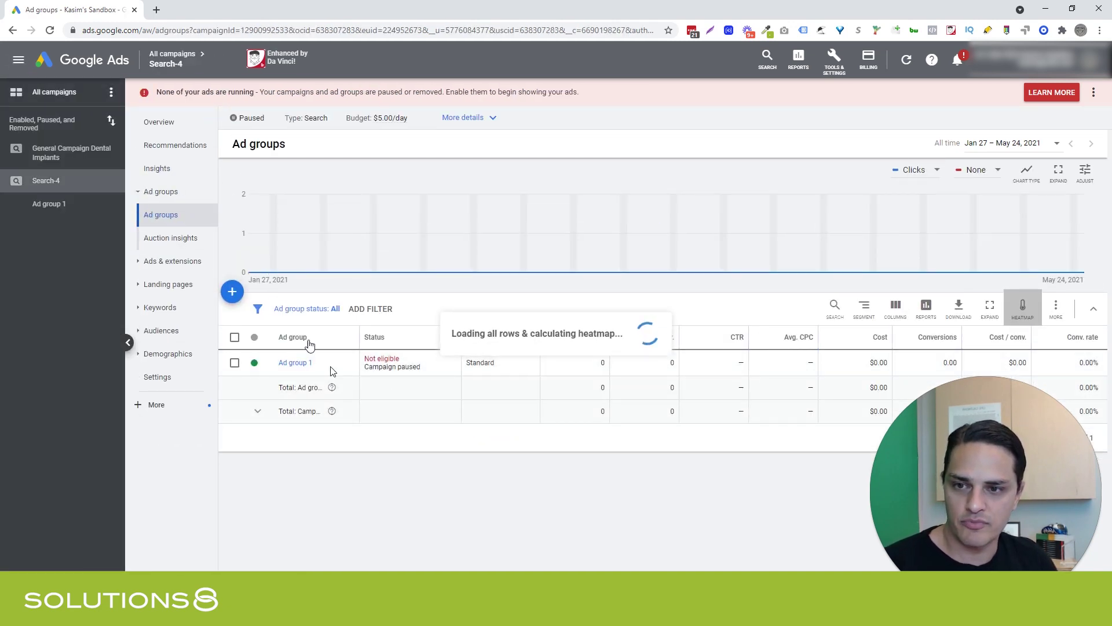
pyautogui.click(160, 376)
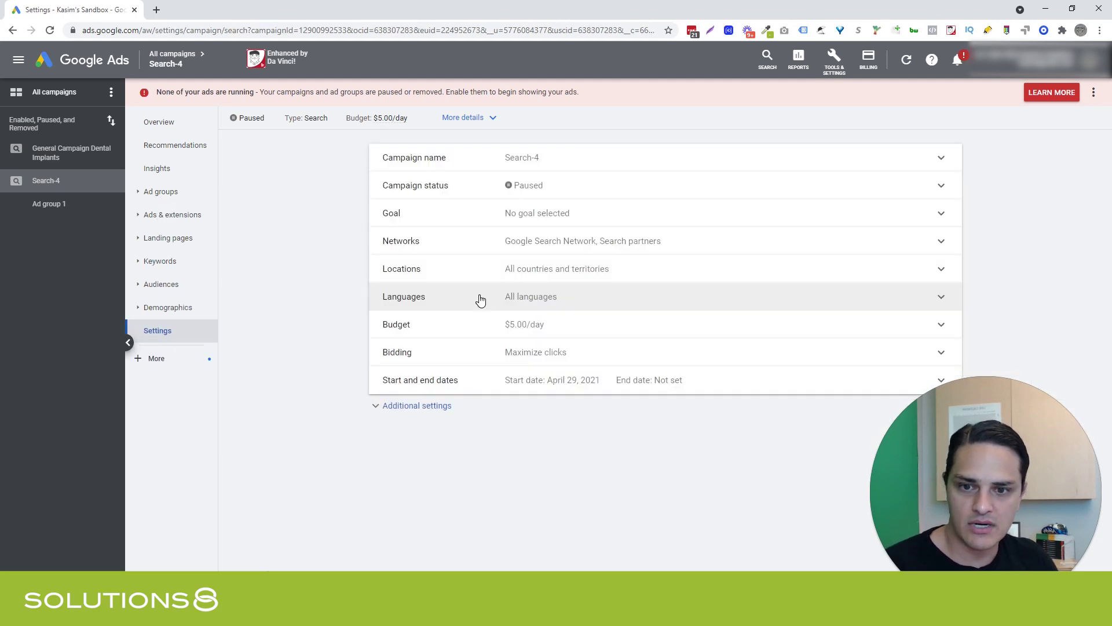
# Step: Edit Search-4's bidding, keep the Clicks focus, and choose to select a bid strategy directly
pyautogui.click(492, 352)
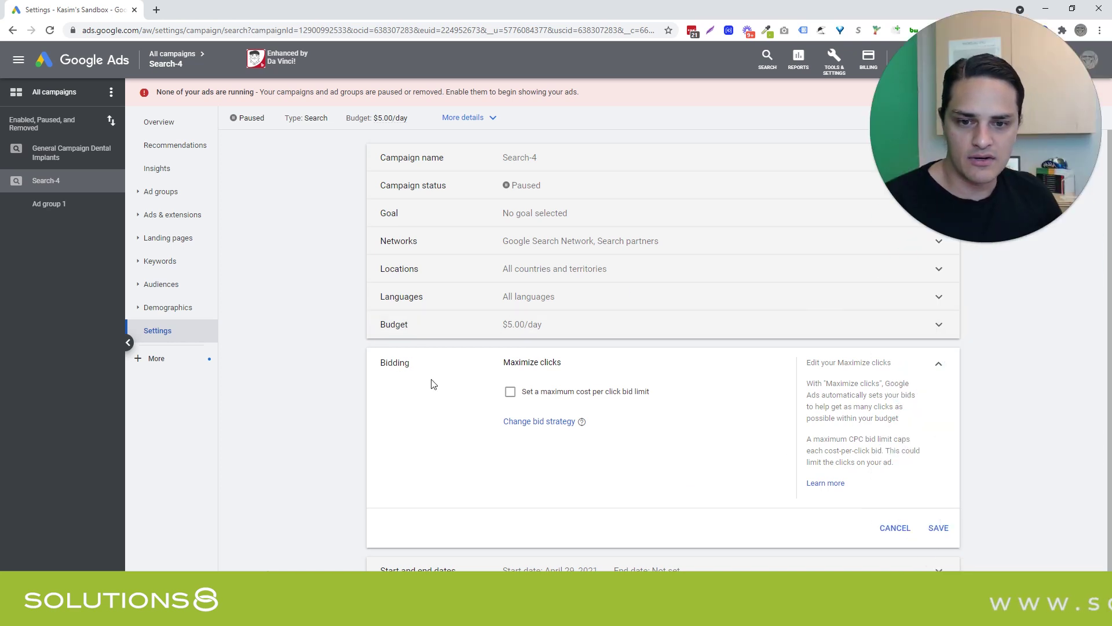
pyautogui.click(531, 422)
pyautogui.click(525, 379)
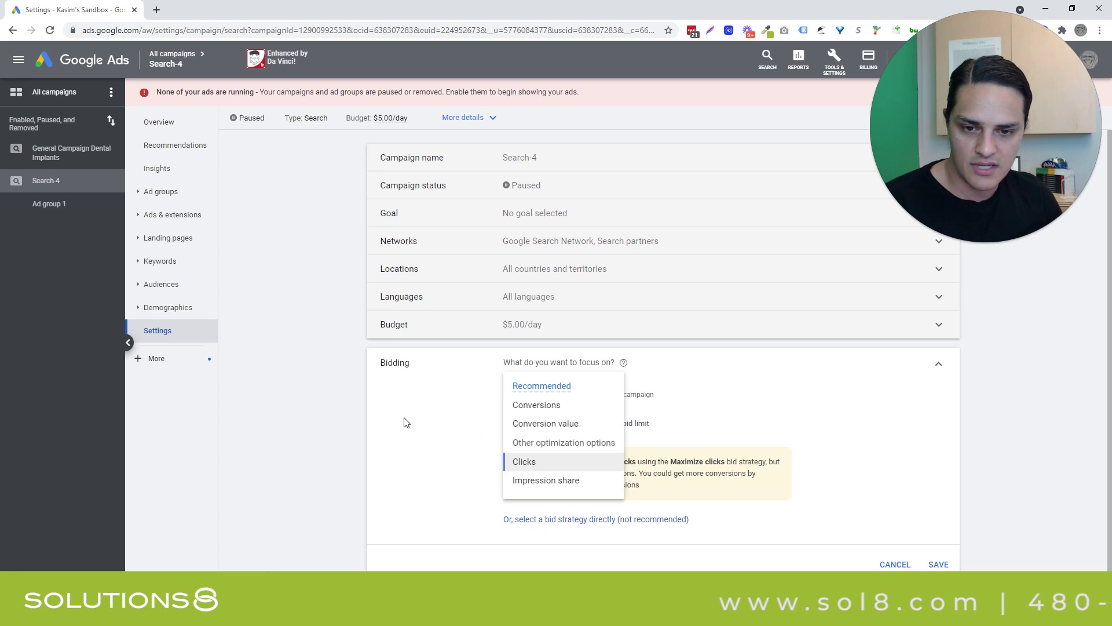
pyautogui.click(452, 425)
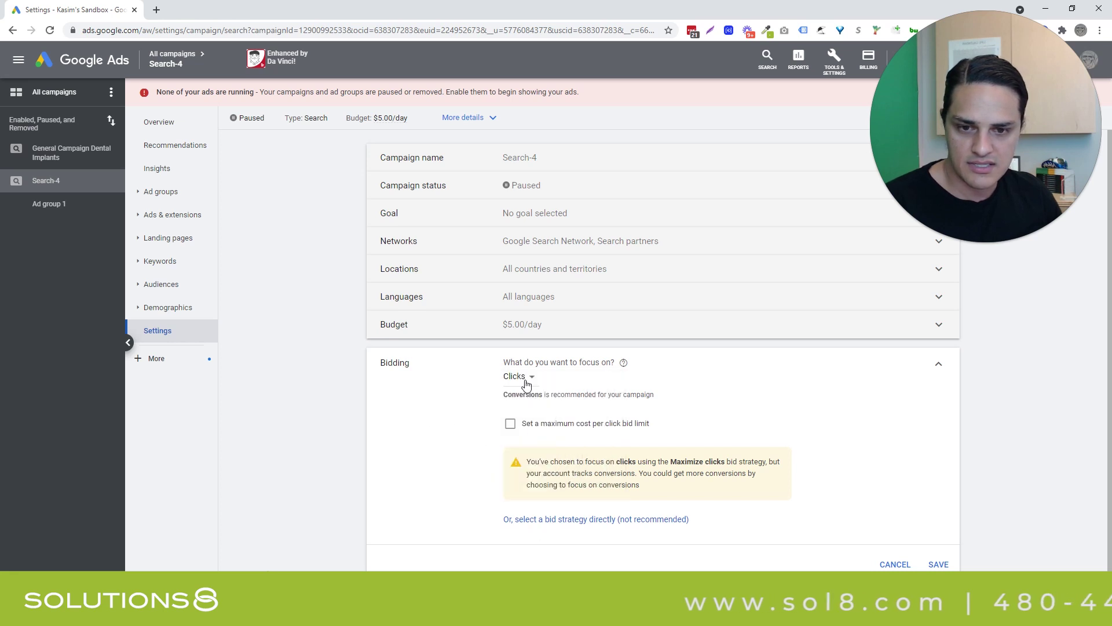
pyautogui.click(588, 521)
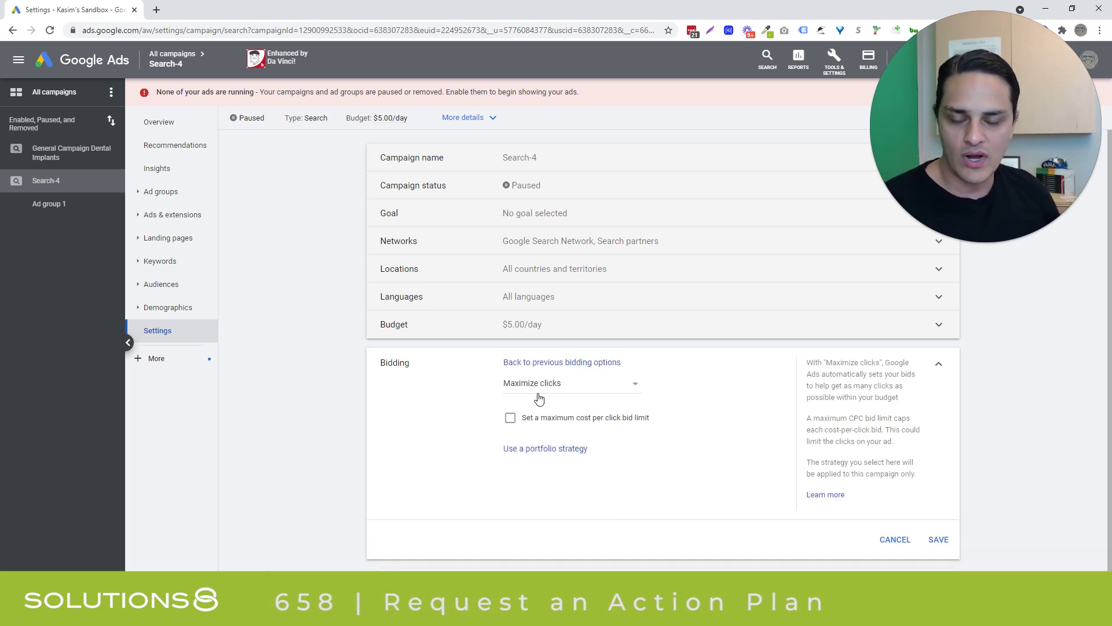
# Step: Use an existing portfolio strategy and set Search-4's bid strategy type to Target CPA
pyautogui.click(564, 449)
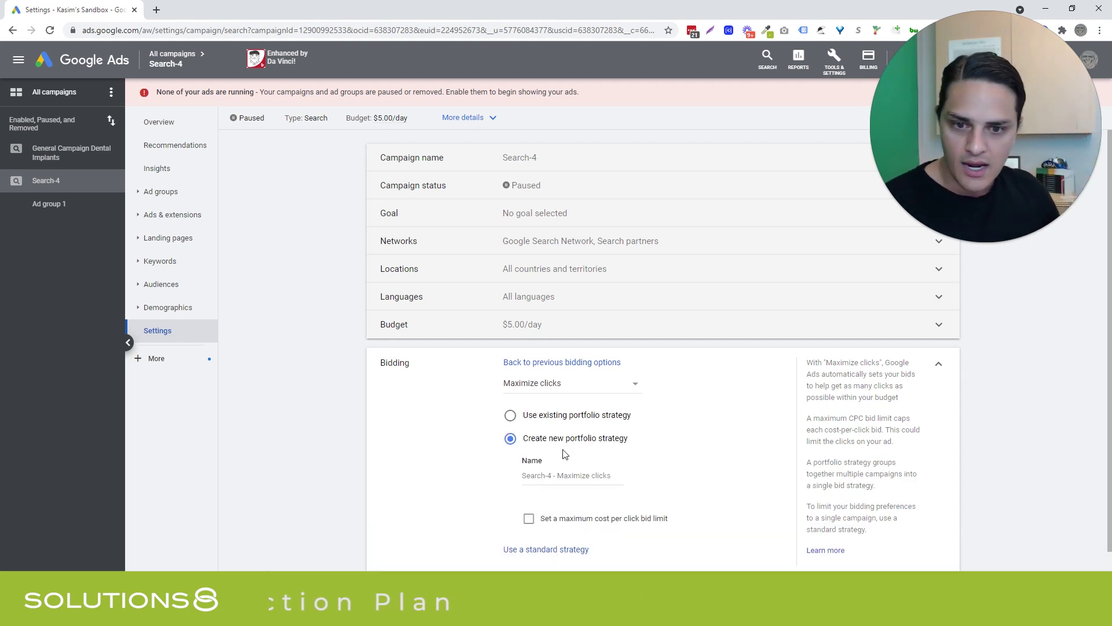
pyautogui.click(574, 417)
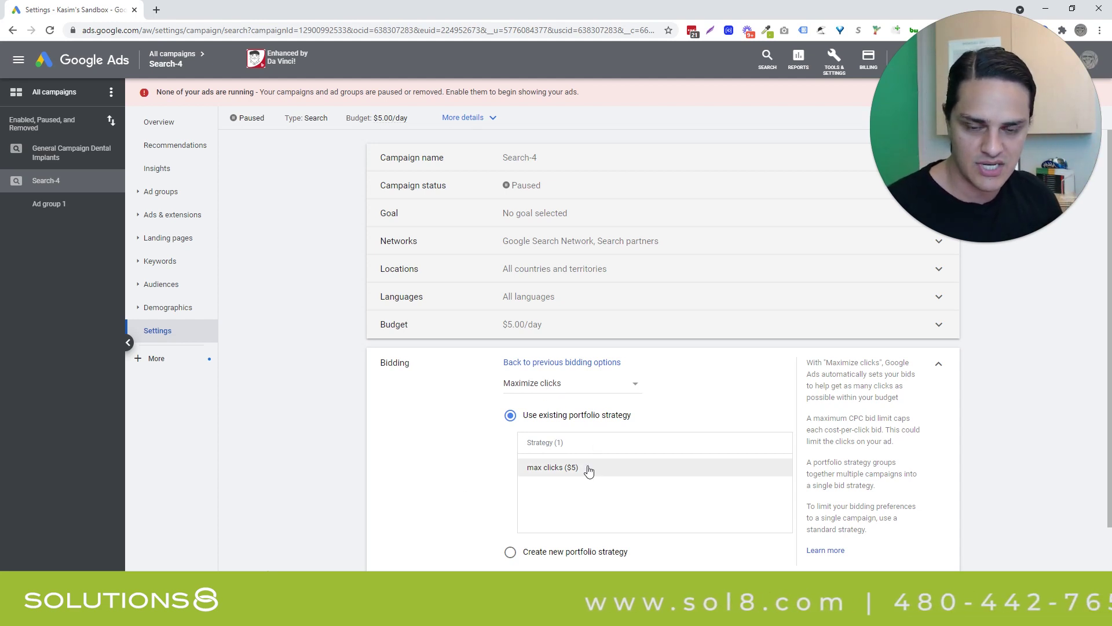
pyautogui.click(553, 385)
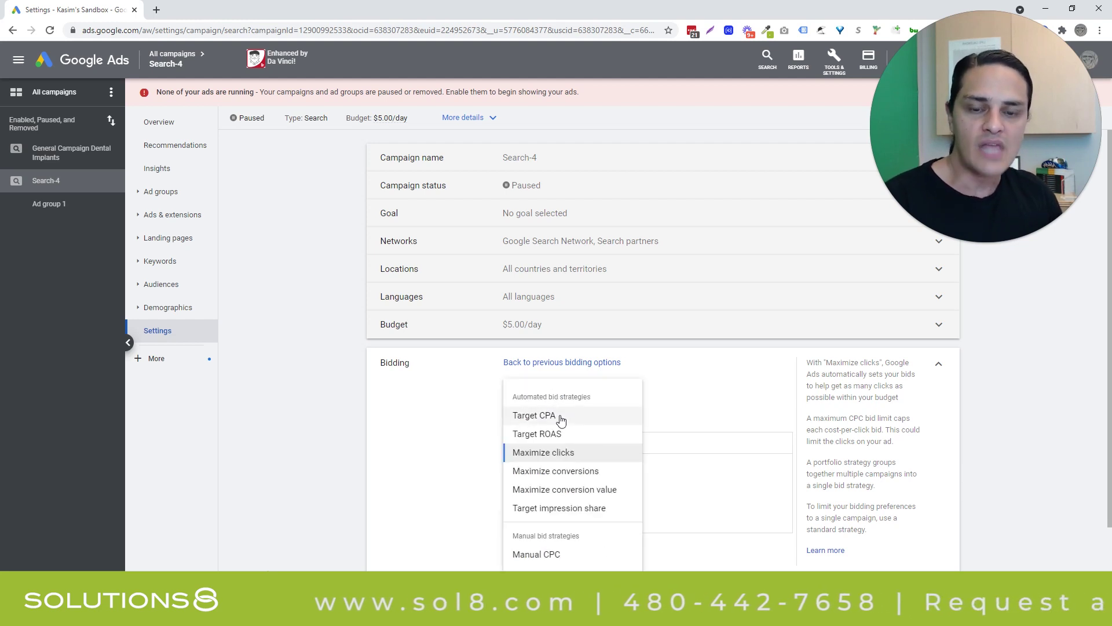
pyautogui.click(559, 417)
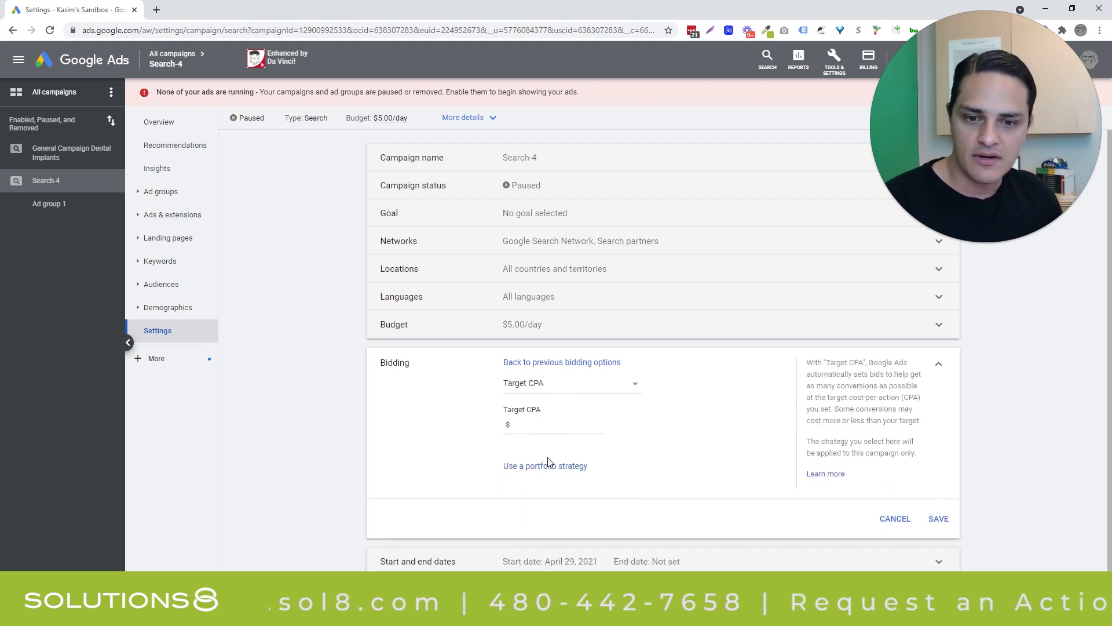
# Step: Review the existing Target CPA portfolio strategies tCPA $150 and tCPA $500 versus a new one
pyautogui.click(548, 466)
pyautogui.click(567, 417)
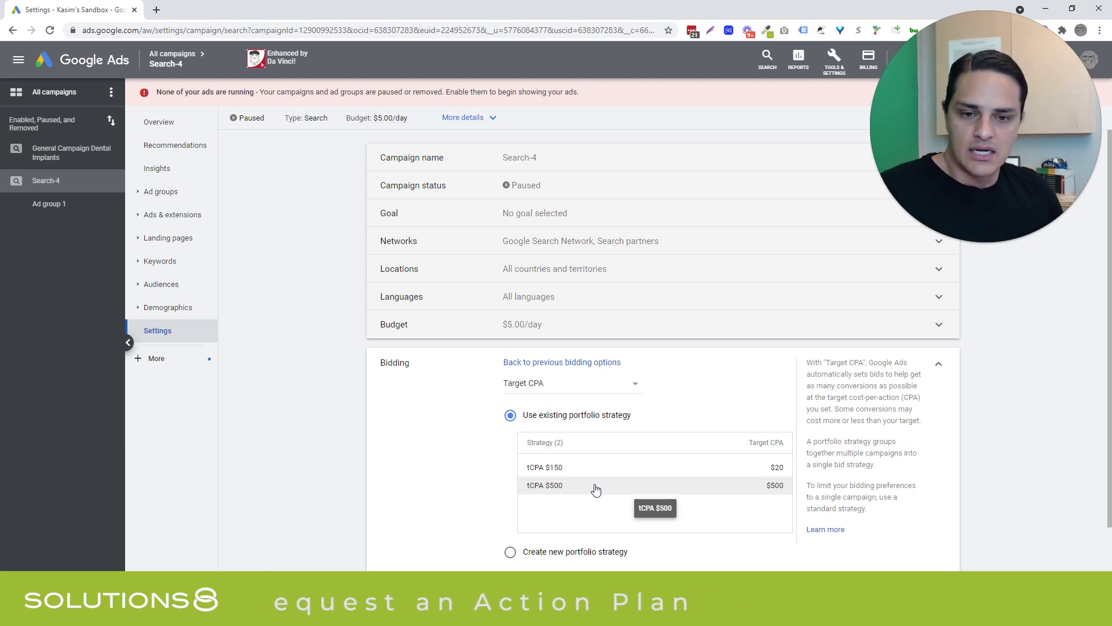
pyautogui.scroll(-2, 383, 443)
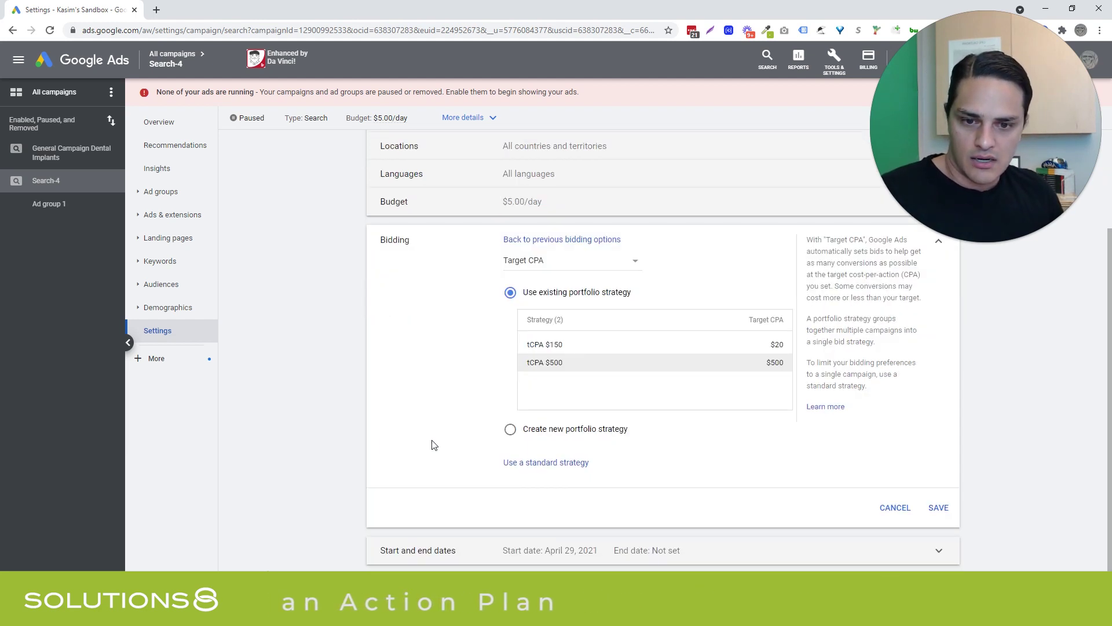
pyautogui.click(538, 430)
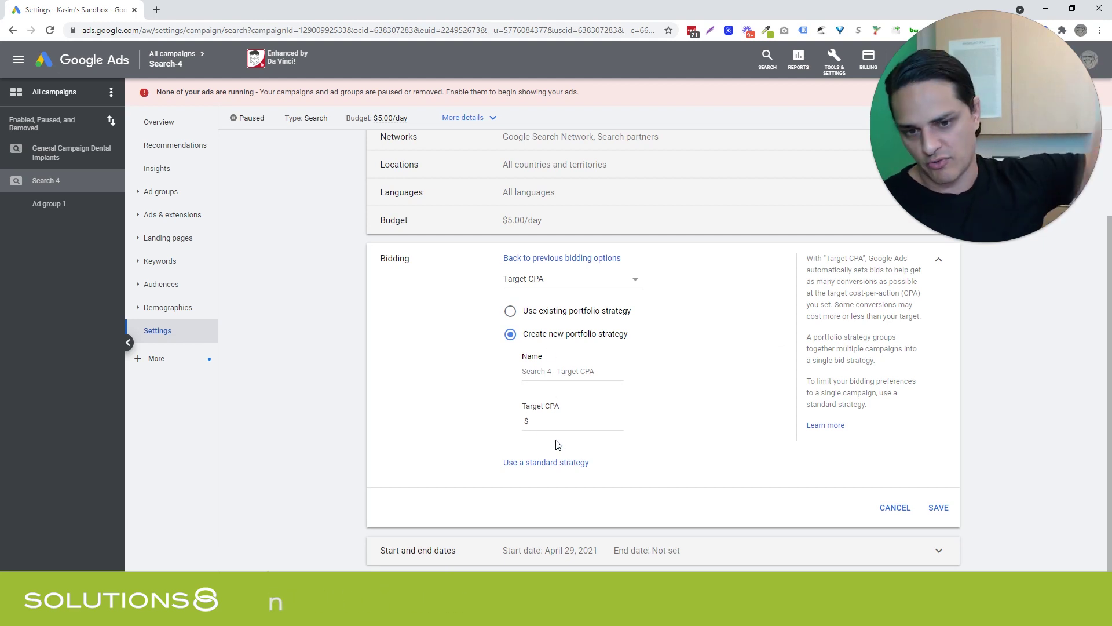
pyautogui.click(545, 319)
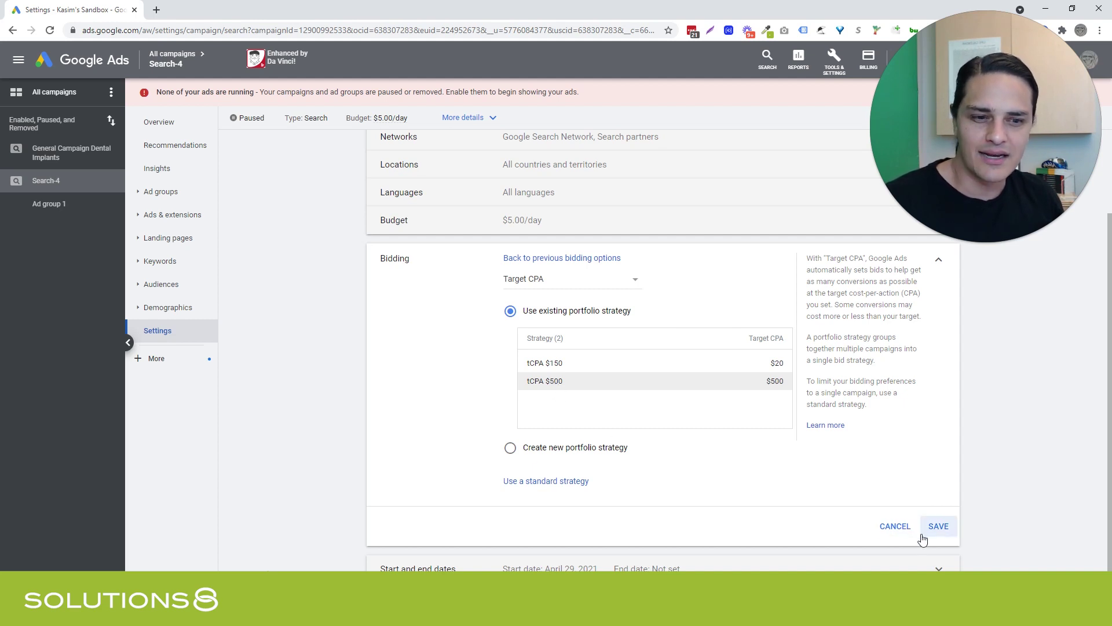
# Step: Cancel Search-4's bidding edits and return to the seven-strategy portfolio bid strategies list
pyautogui.click(895, 526)
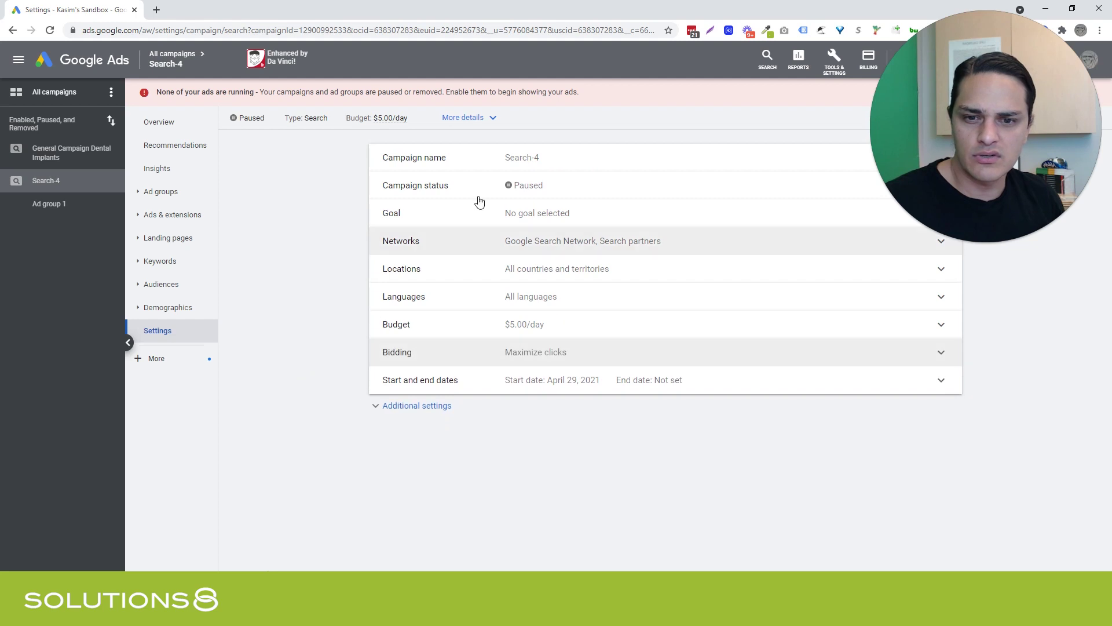
pyautogui.click(823, 77)
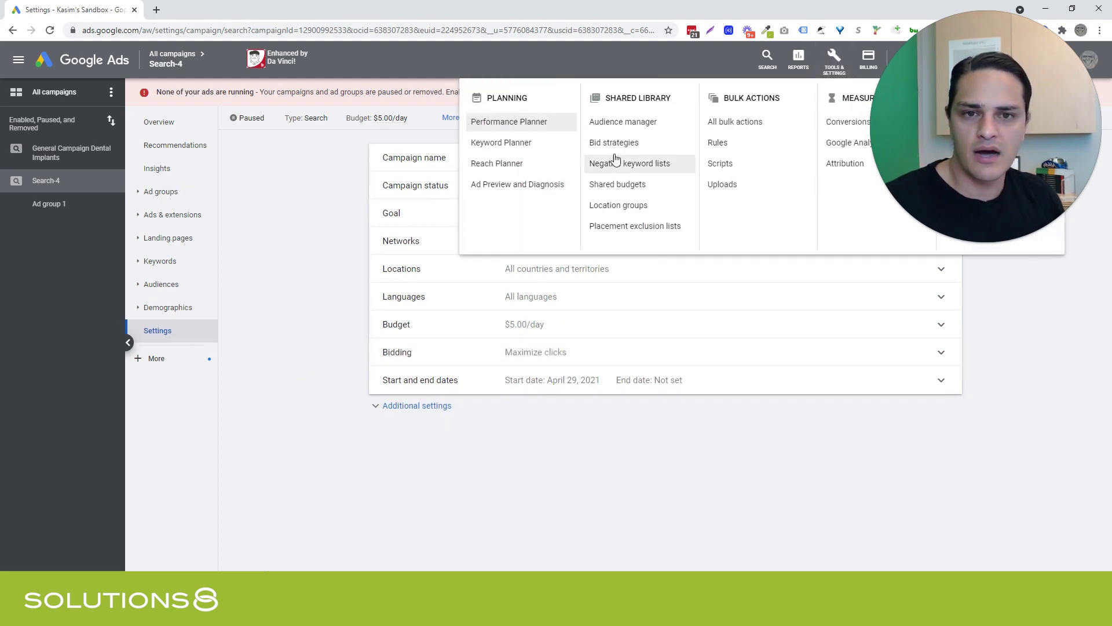
pyautogui.click(628, 143)
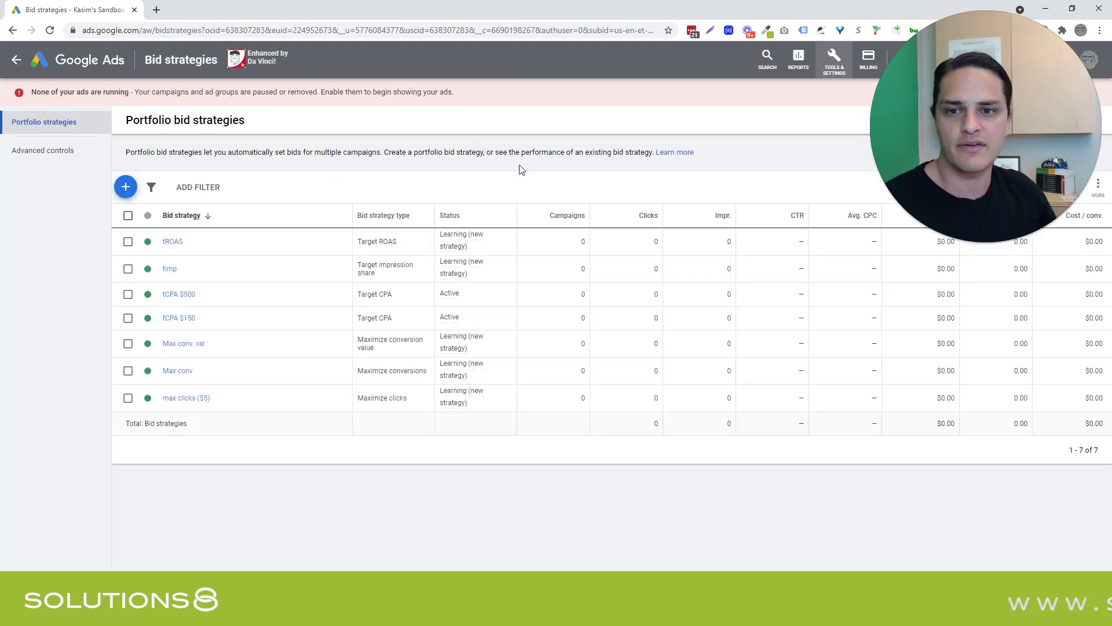